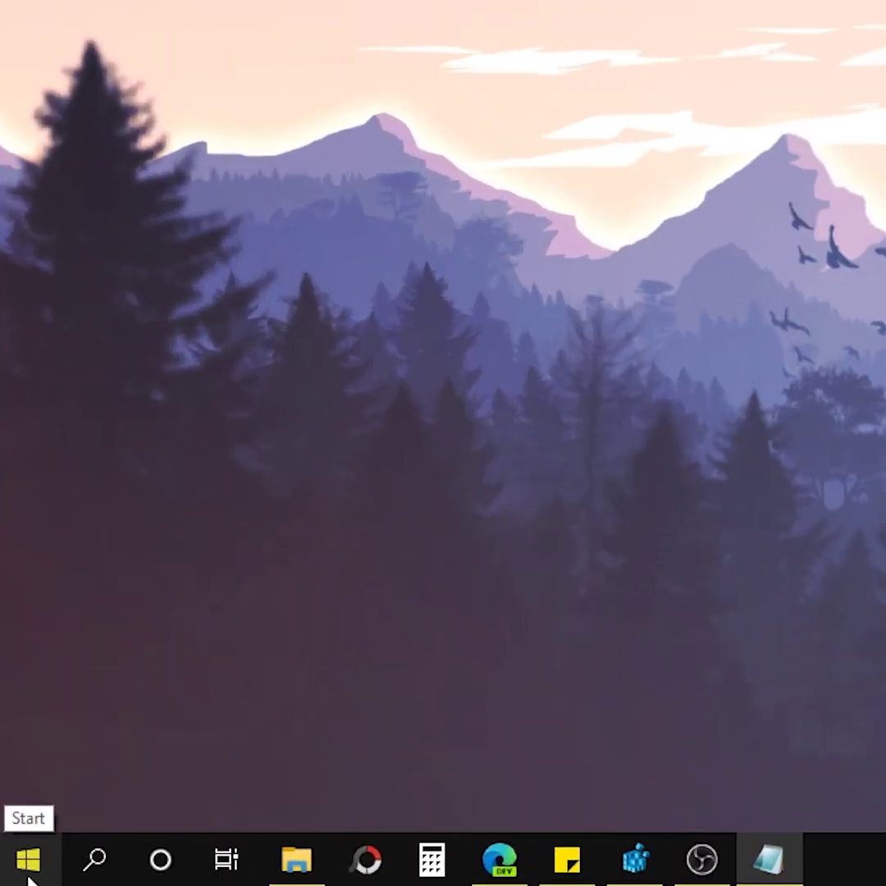
Step: Launch Registry Editor from a Start menu search for 'reg'
left_click(28, 861)
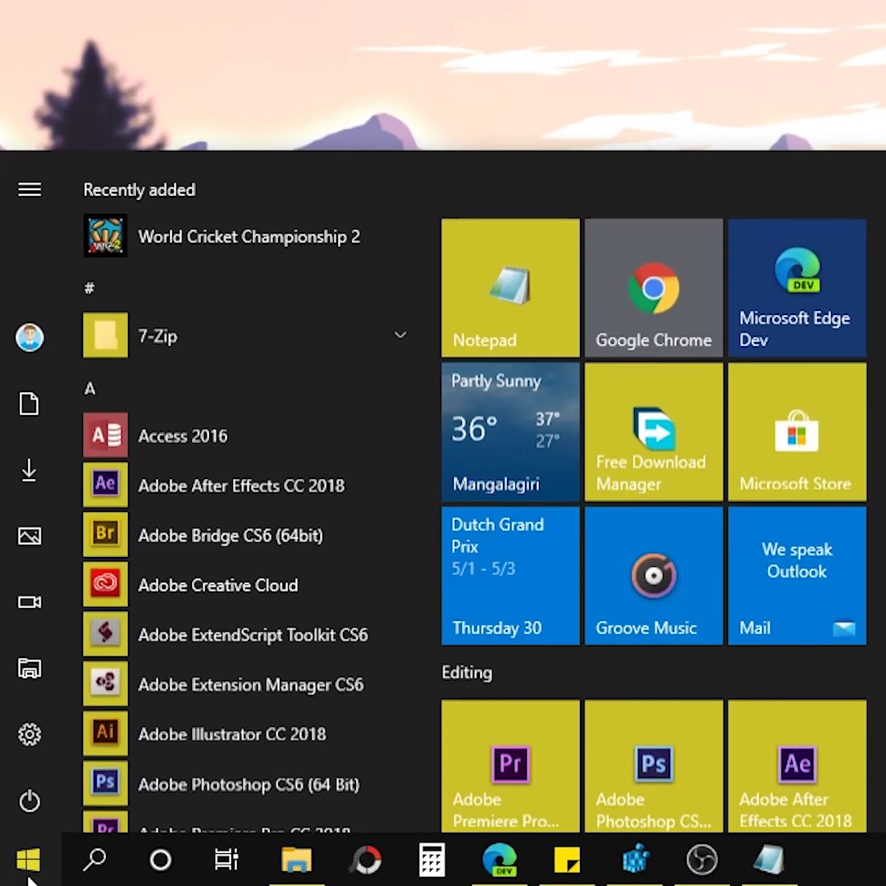
type("reg")
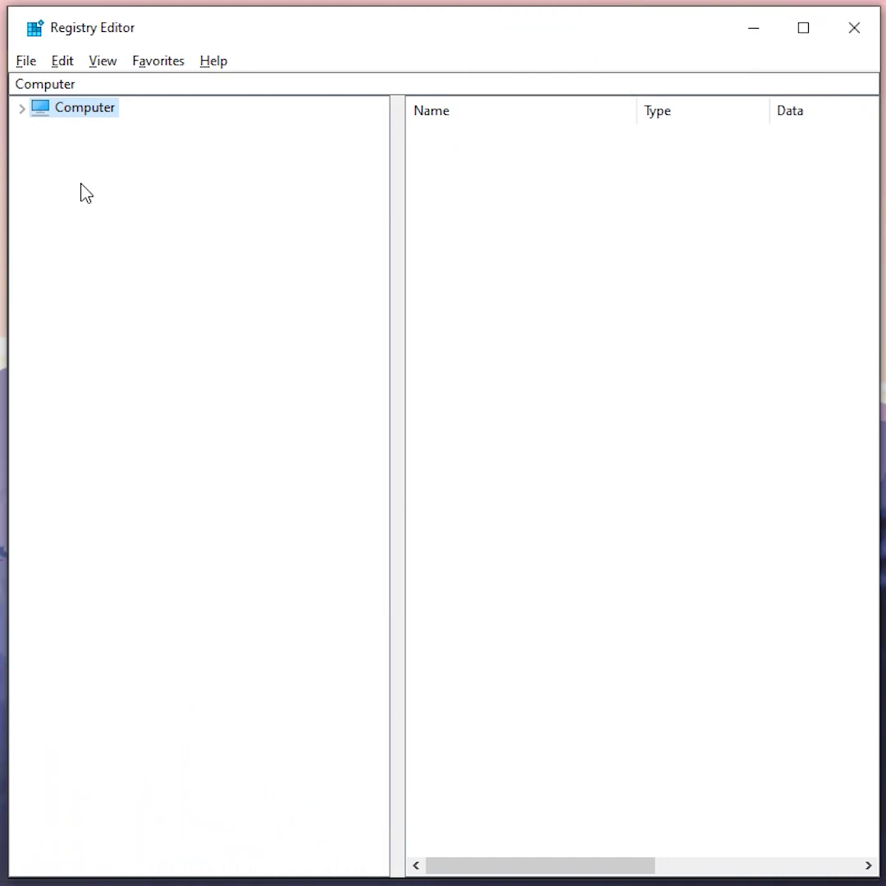
Step: Expand HKEY_LOCAL_MACHINE\SOFTWARE\Microsoft and jump toward its W subkeys
key("Right")
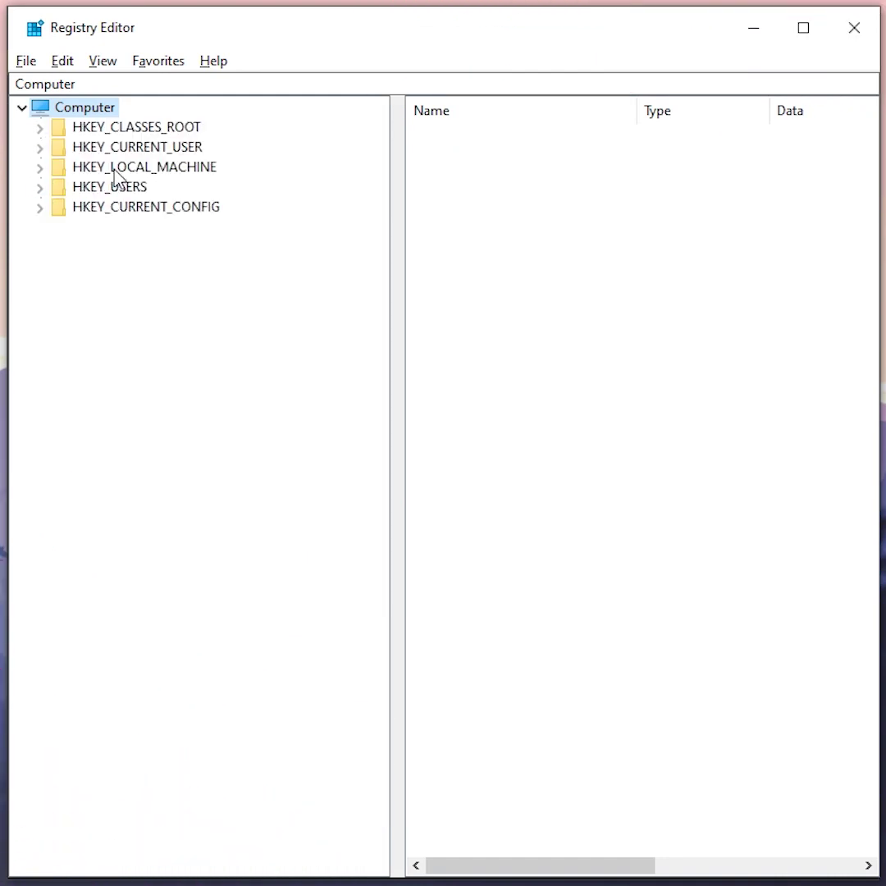
left_click(39, 168)
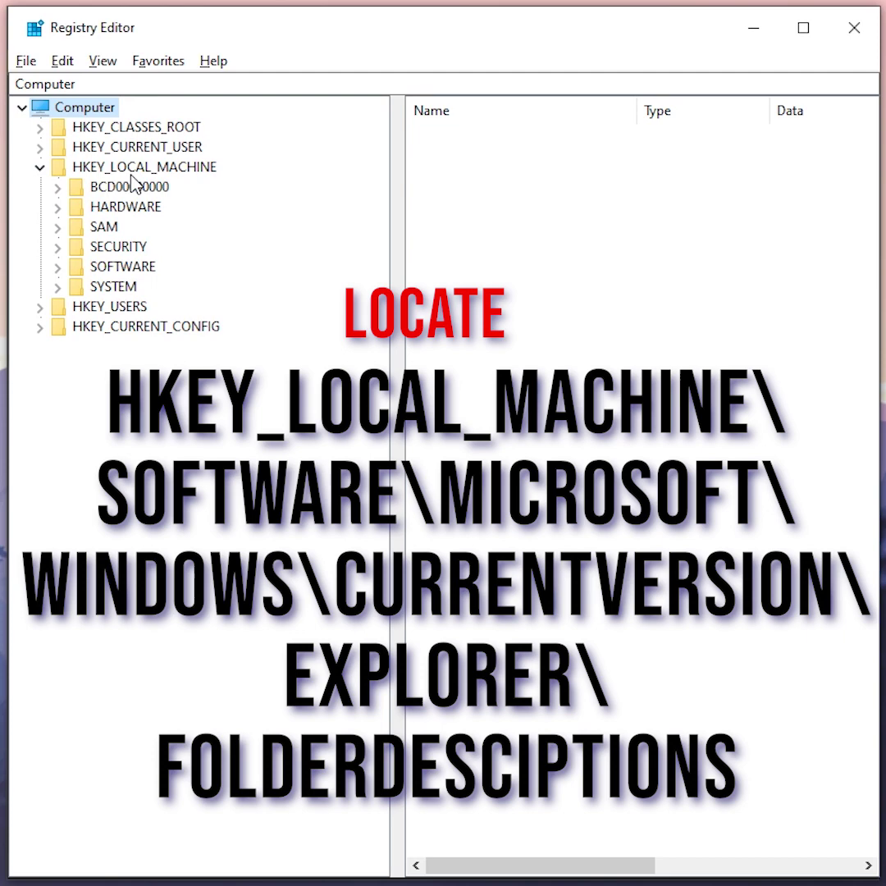
left_click(59, 267)
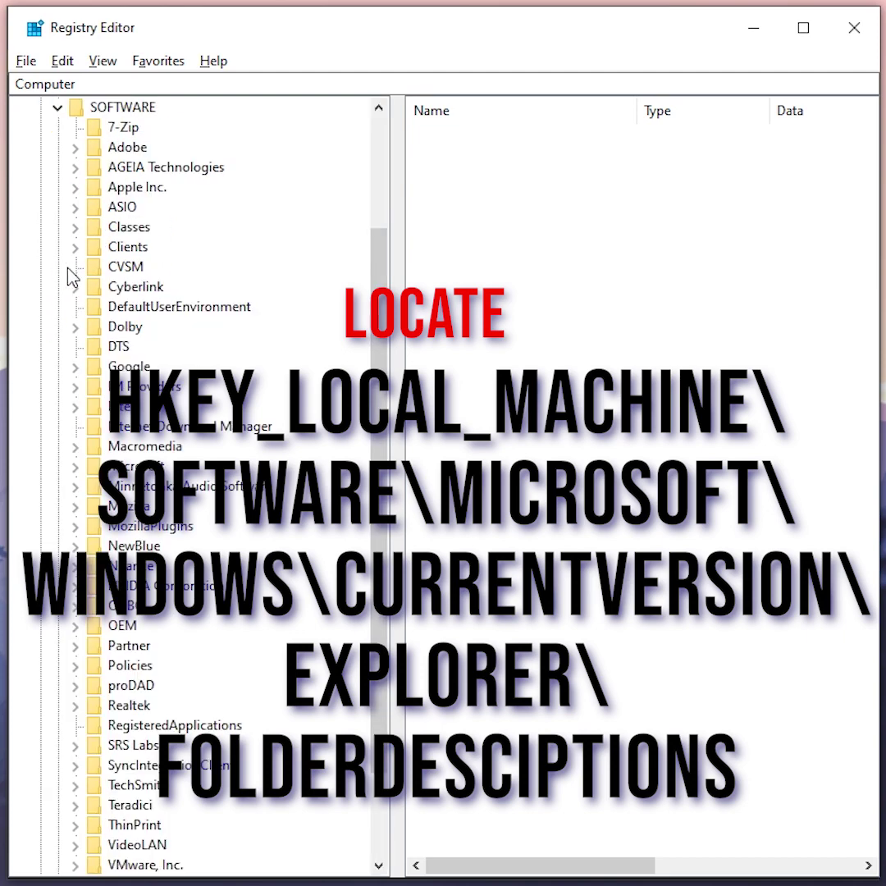
left_click(70, 469)
key("Right")
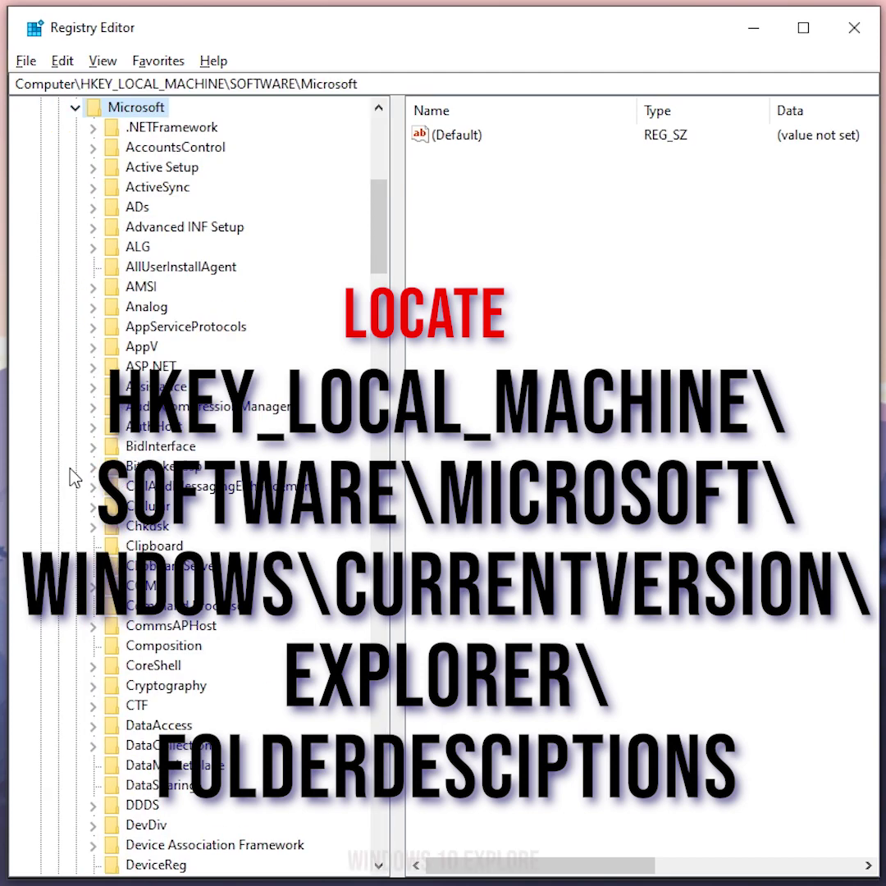
key("w")
scroll(164, 410, "down", 6)
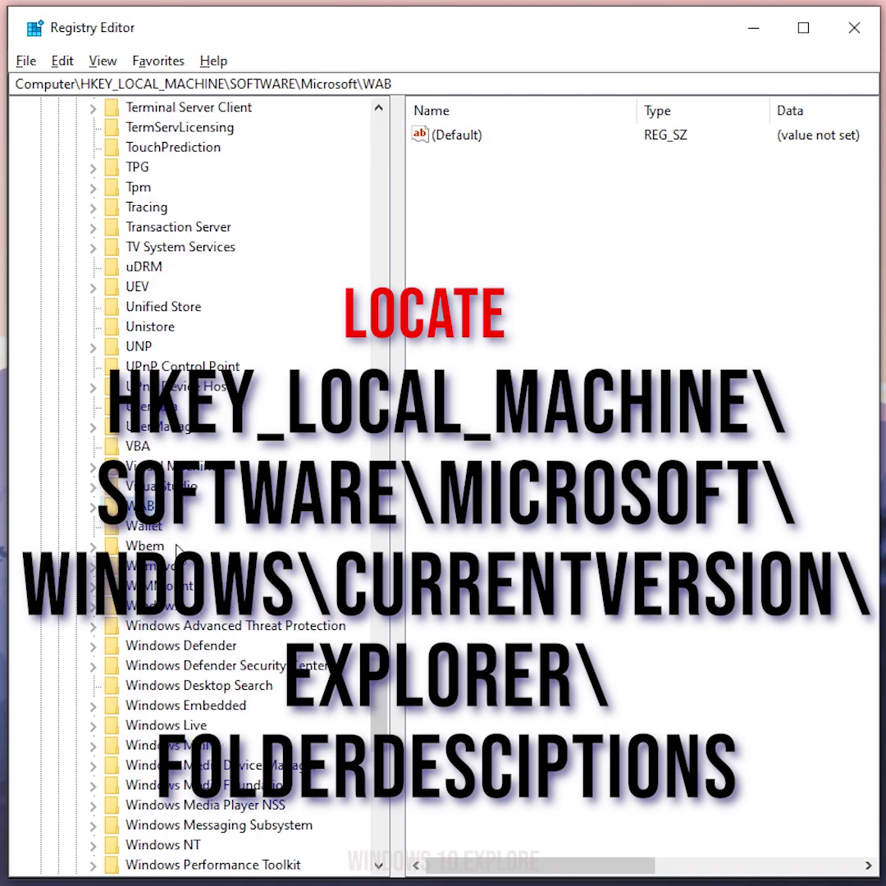
scroll(115, 328, "down", 5)
Step: Drill down through Windows\CurrentVersion to the Explorer key
left_click(93, 307)
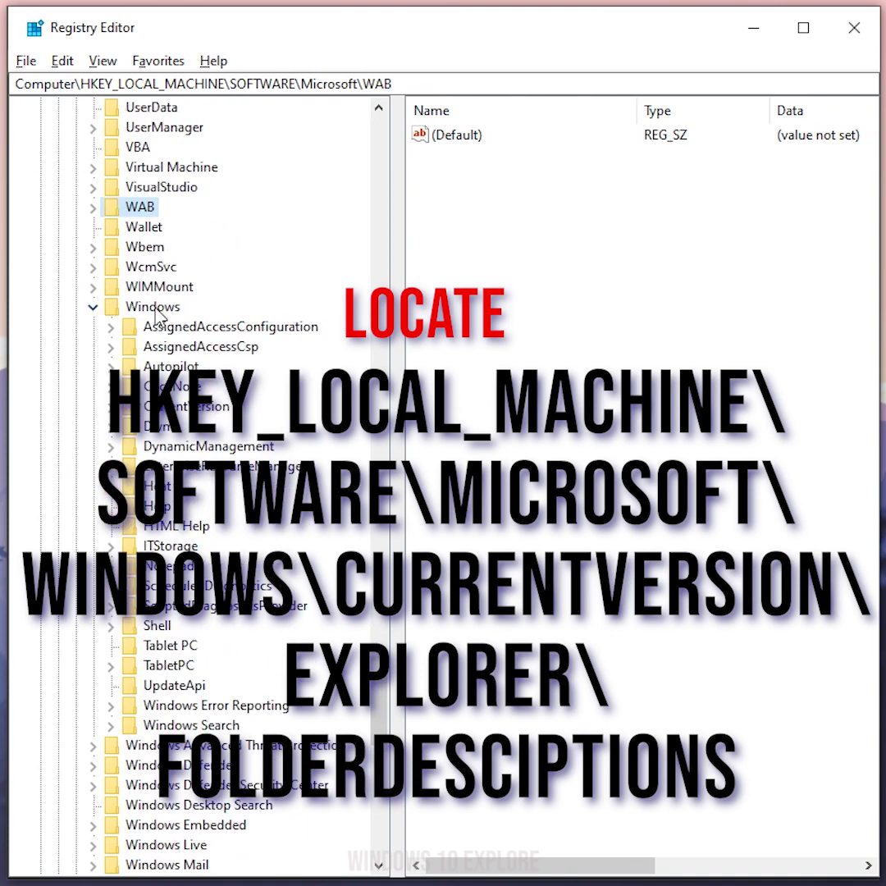
left_click(137, 304)
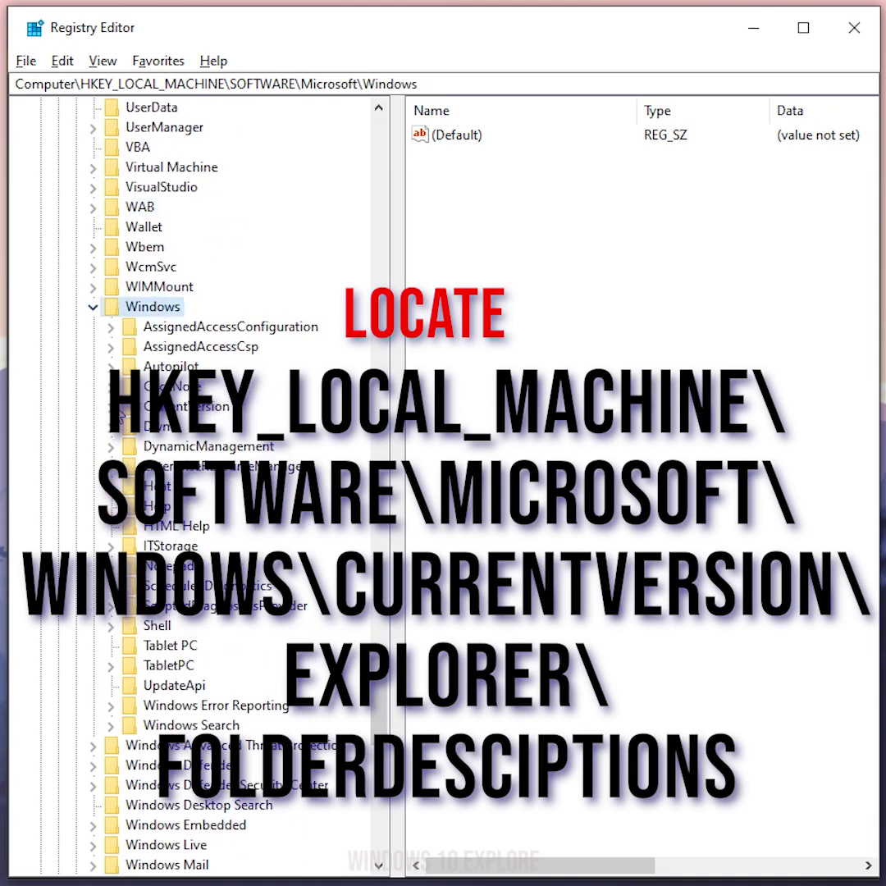
key("c")
key("c")
key("Right")
key("e")
left_click(128, 307)
left_click(173, 109)
scroll(173, 119, "down", 2)
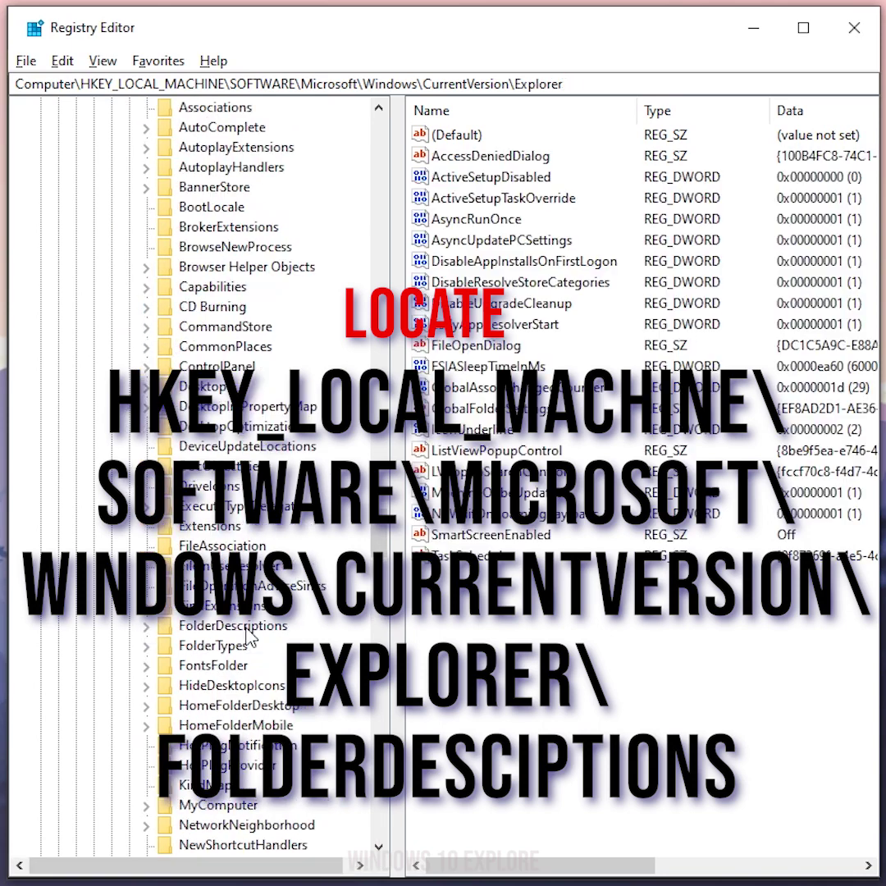
Step: Expand FolderDescriptions under Explorer to list its folder-GUID subkeys
left_click(205, 625)
left_click(146, 625)
left_click_drag(149, 865, 223, 866)
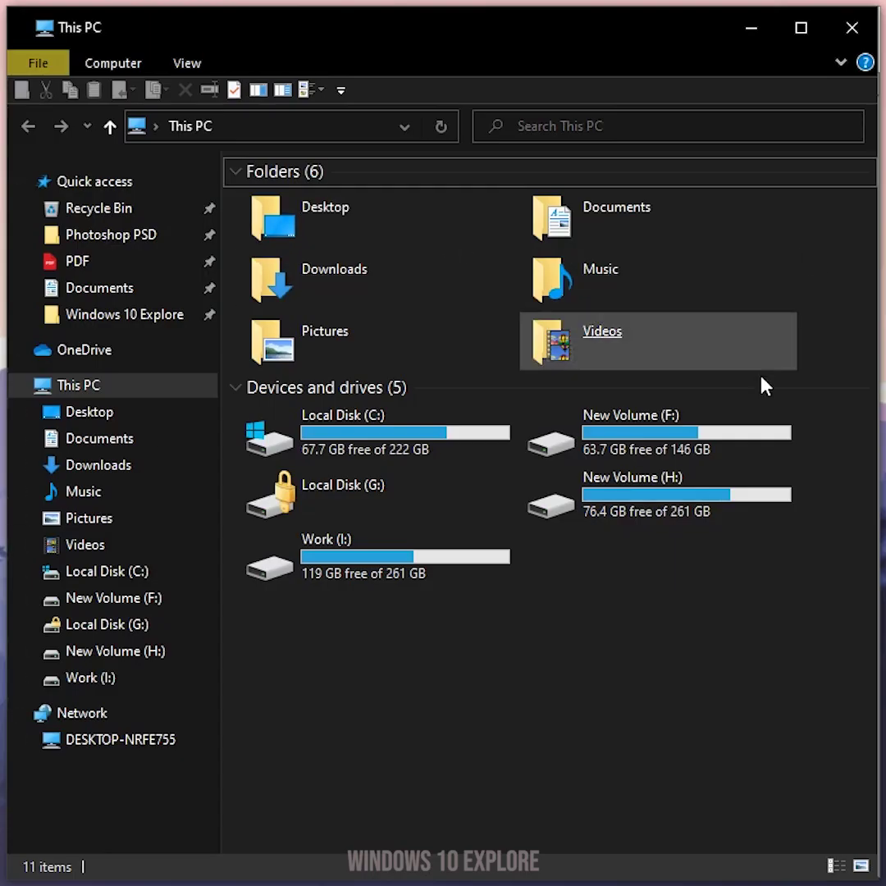
Step: Flip between the This PC window and Registry Editor to compare the visible folders
left_click(750, 30)
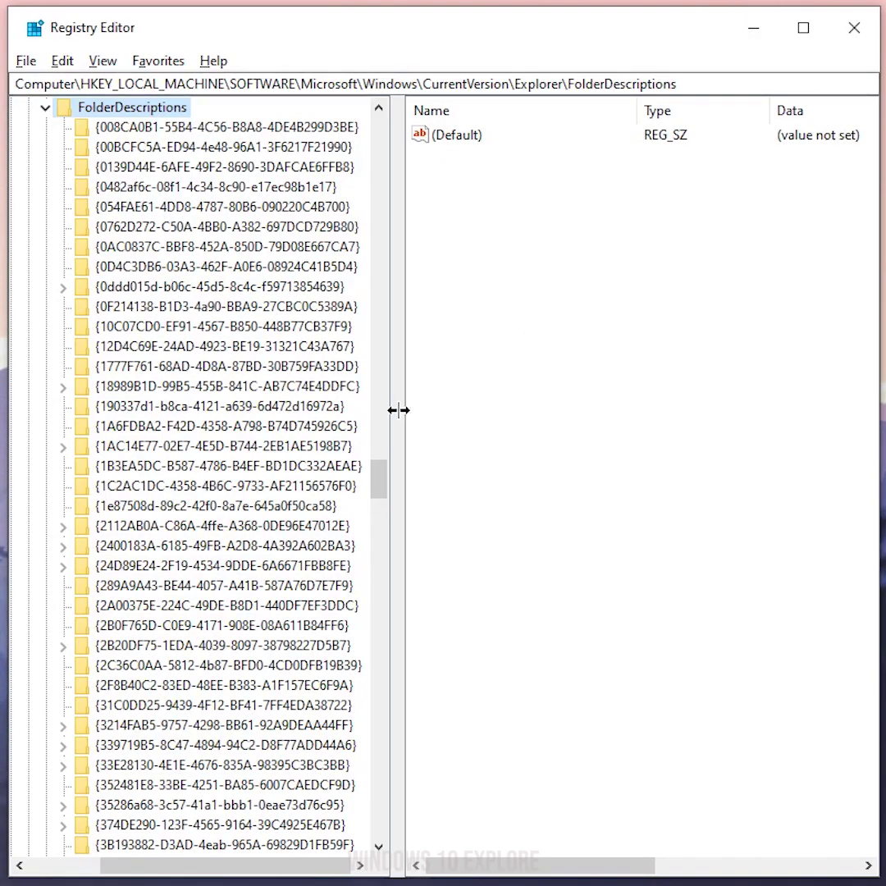
key("alt+Tab")
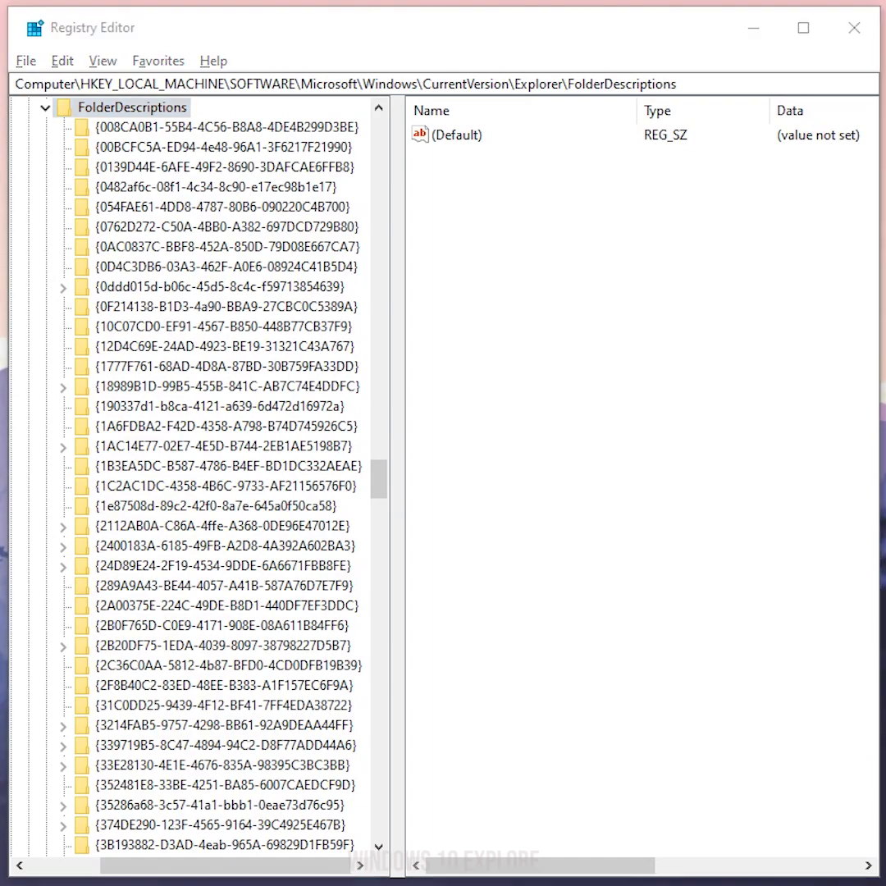
left_click(751, 29)
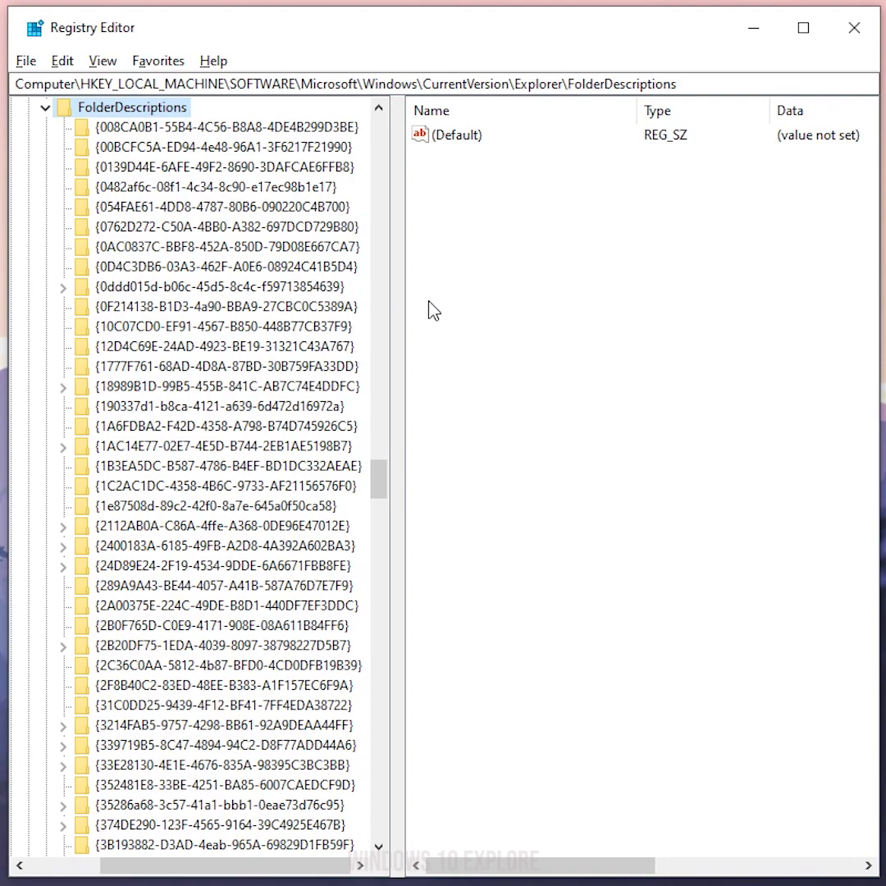
key("alt+Tab")
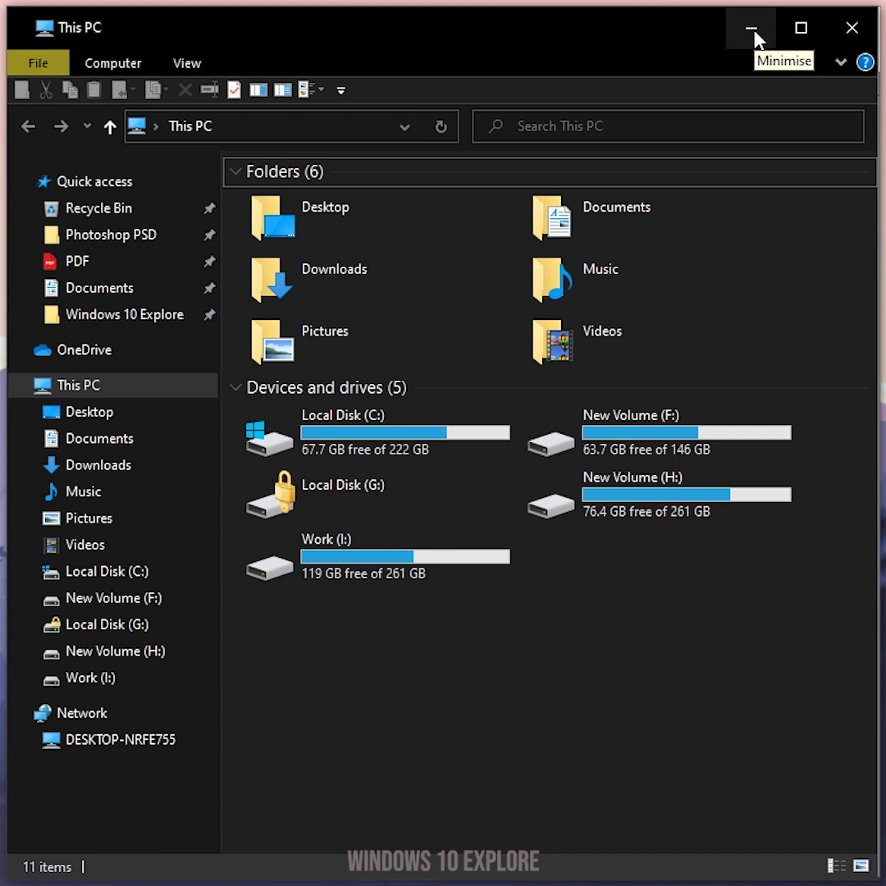
left_click(752, 31)
scroll(205, 492, "down", 6)
Step: Select the Videos folder key {35286a68-3c57-41a1-bbb1-0eae73d76c95}
left_click(146, 448)
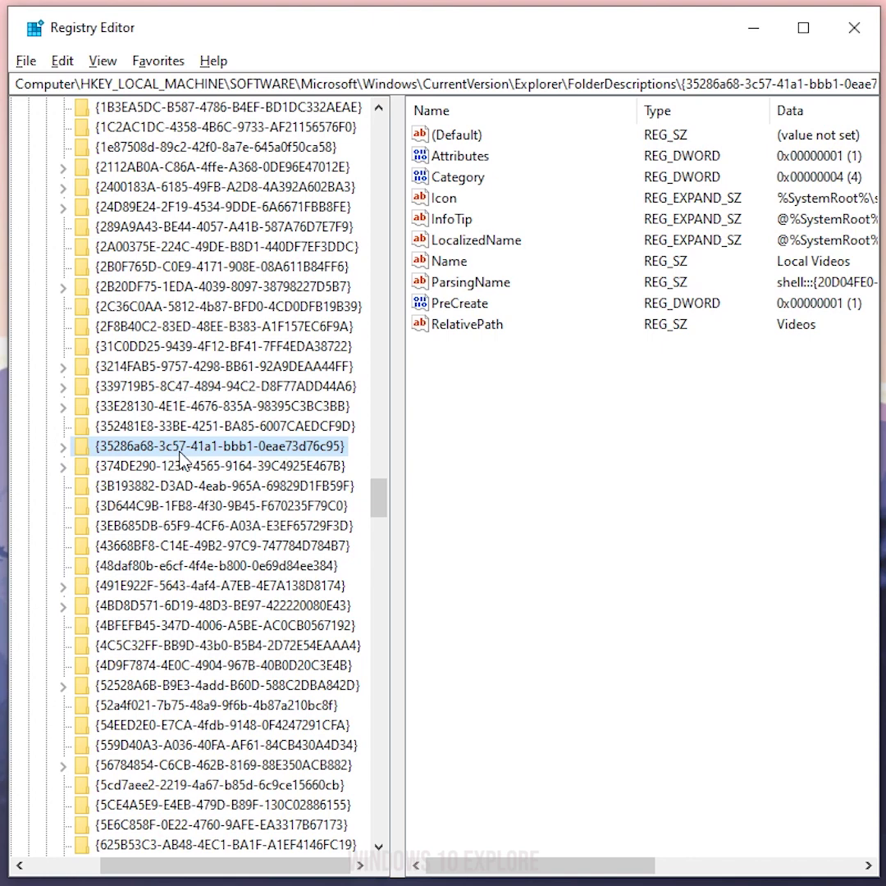
Step: Change ThisPCPolicy in the Videos key's PropertyBag from Show to Hide
left_click(63, 446)
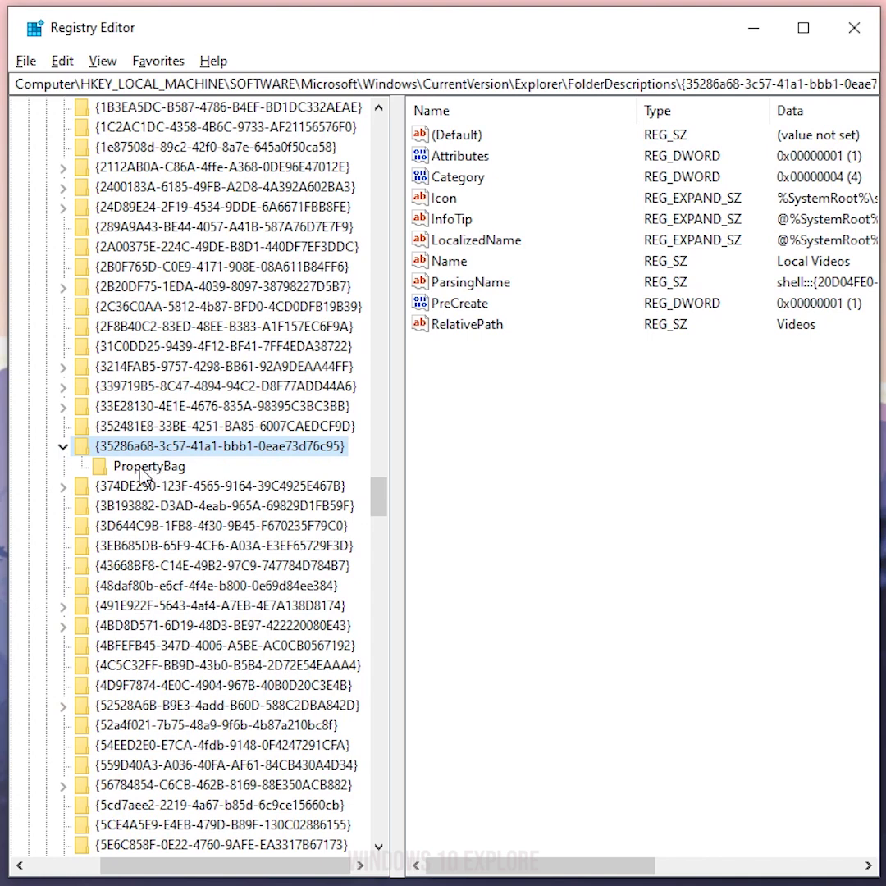
left_click(146, 474)
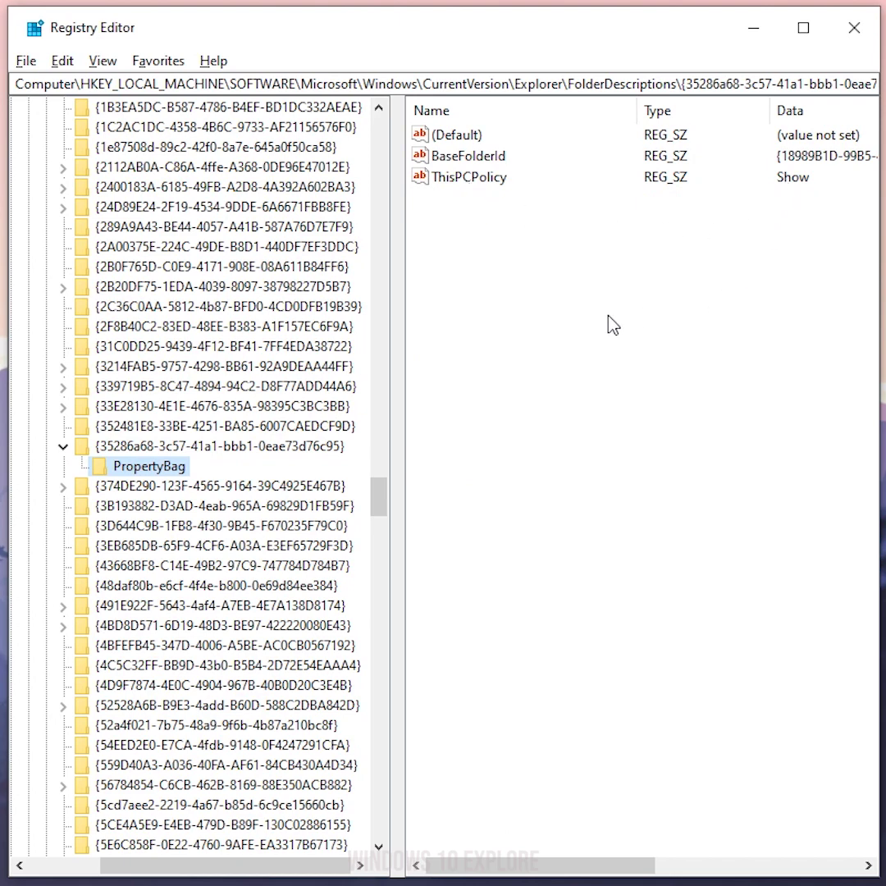
double_click(454, 185)
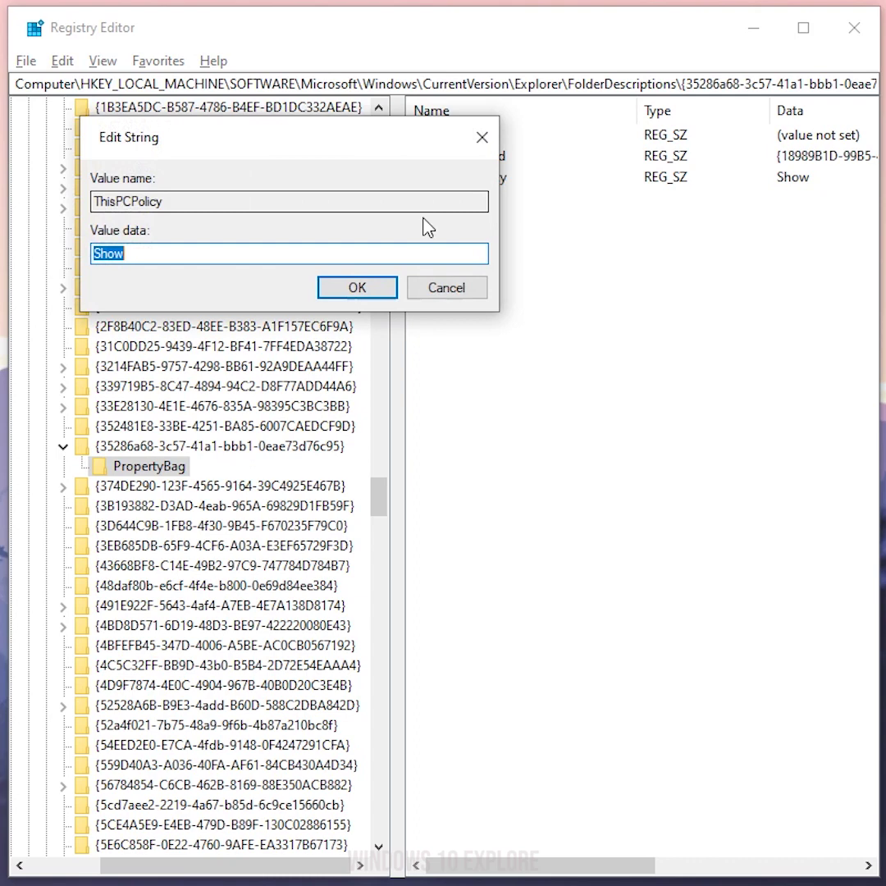
left_click_drag(257, 135, 271, 293)
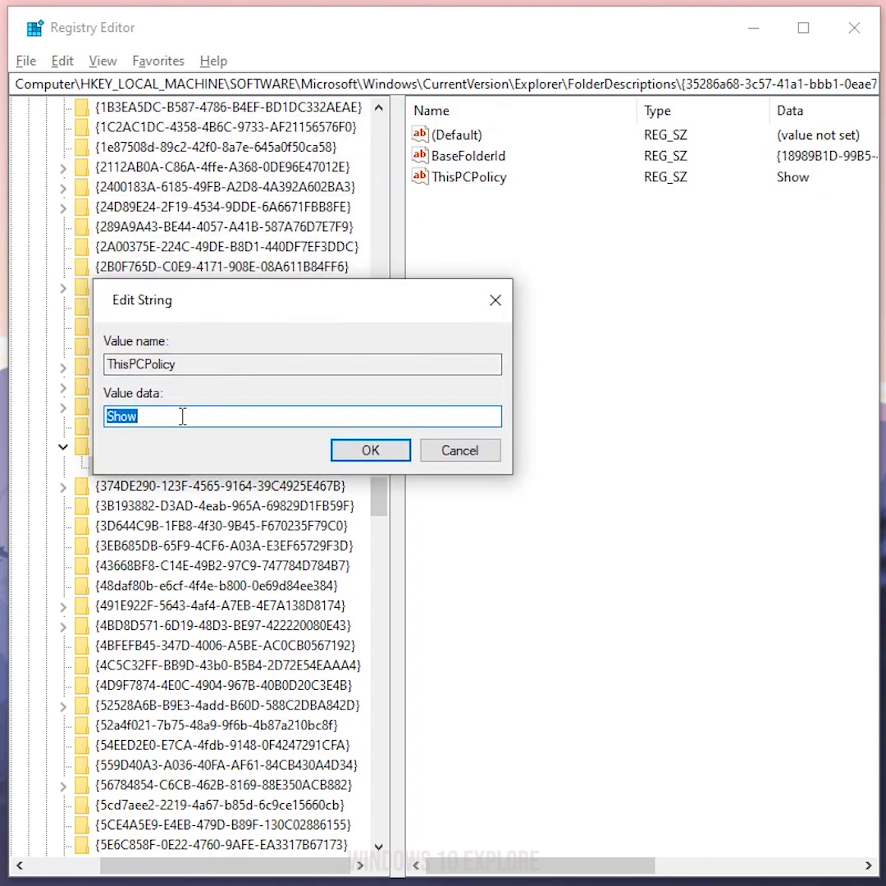
type("Hide")
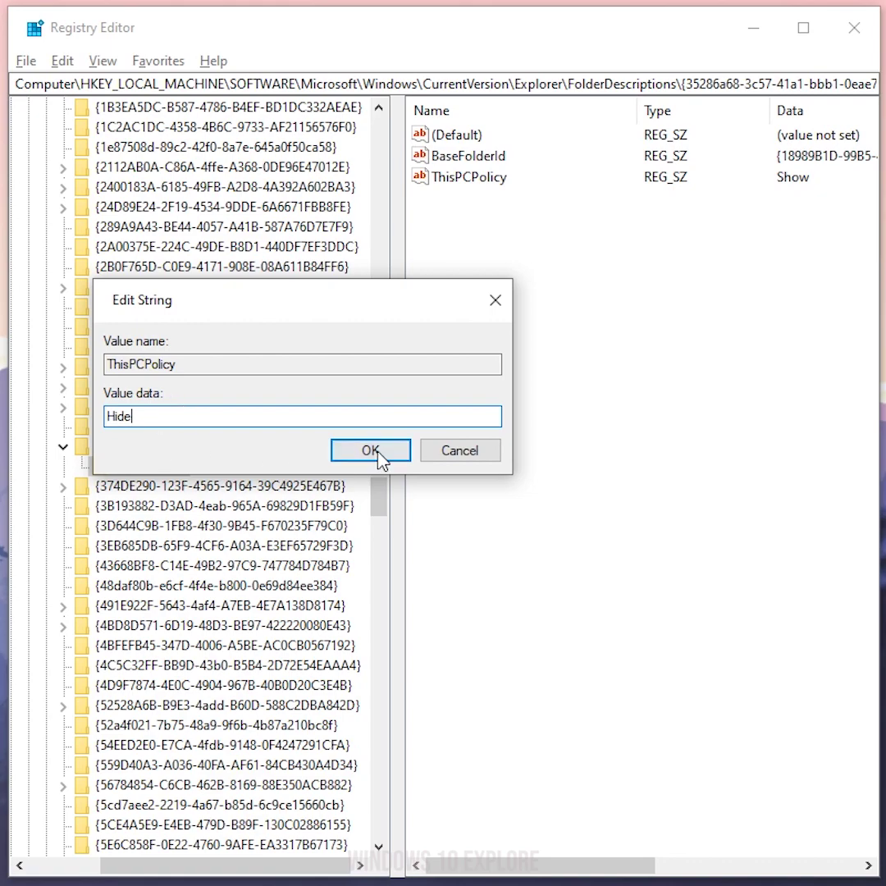
left_click(368, 451)
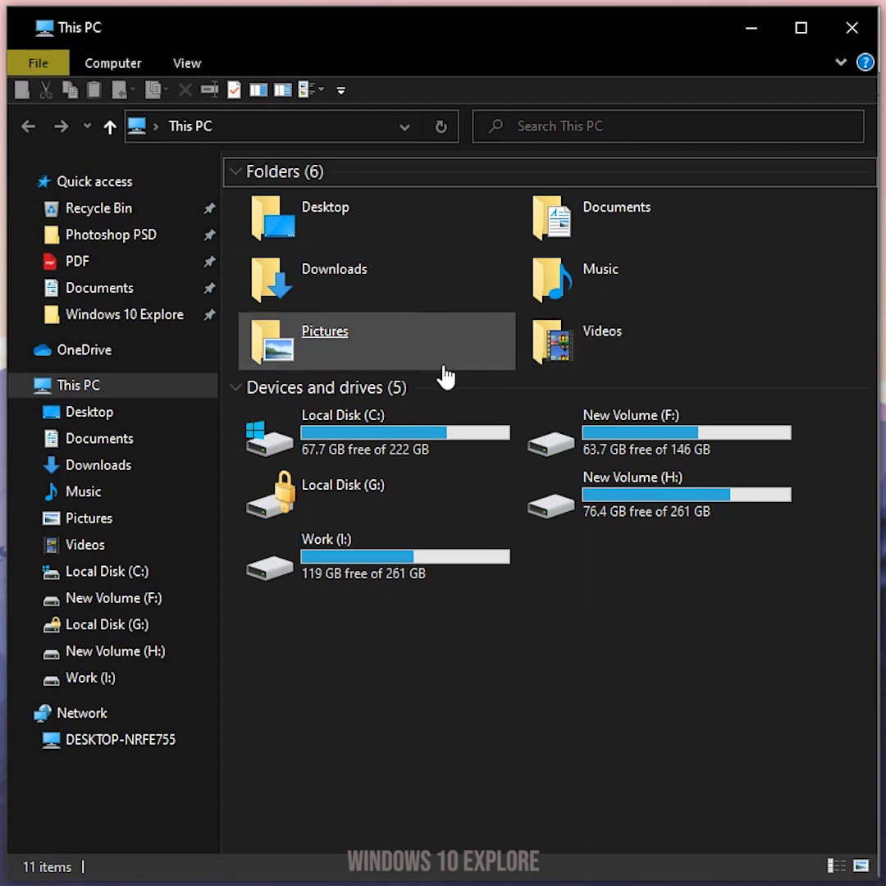
Step: Select the PropertyBag of the Desktop folder key {B4BFCC3A-DB2C-424C-B029-7FE99A87C641}
left_click(753, 37)
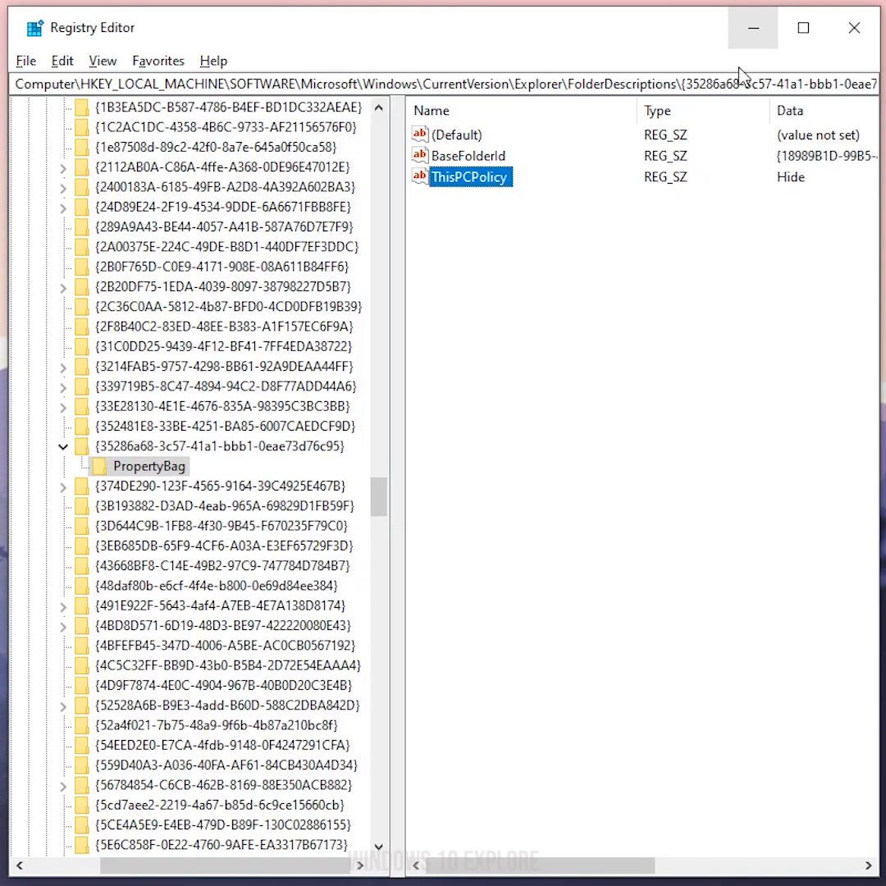
scroll(178, 633, "up", 5)
scroll(179, 628, "up", 4)
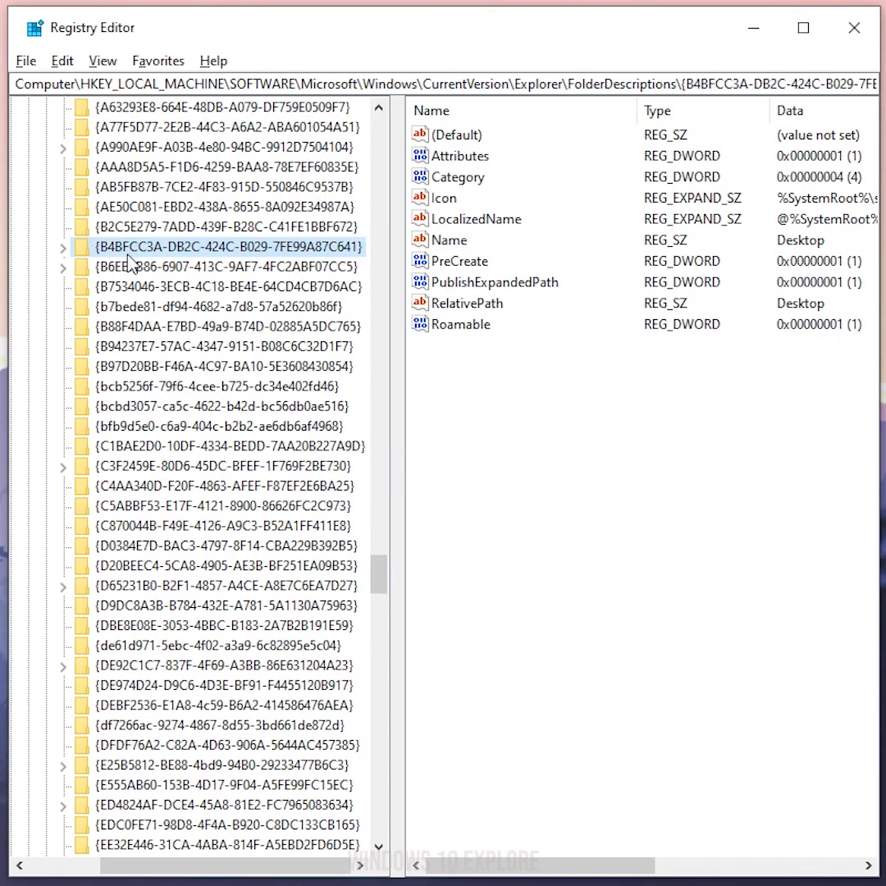
left_click(64, 247)
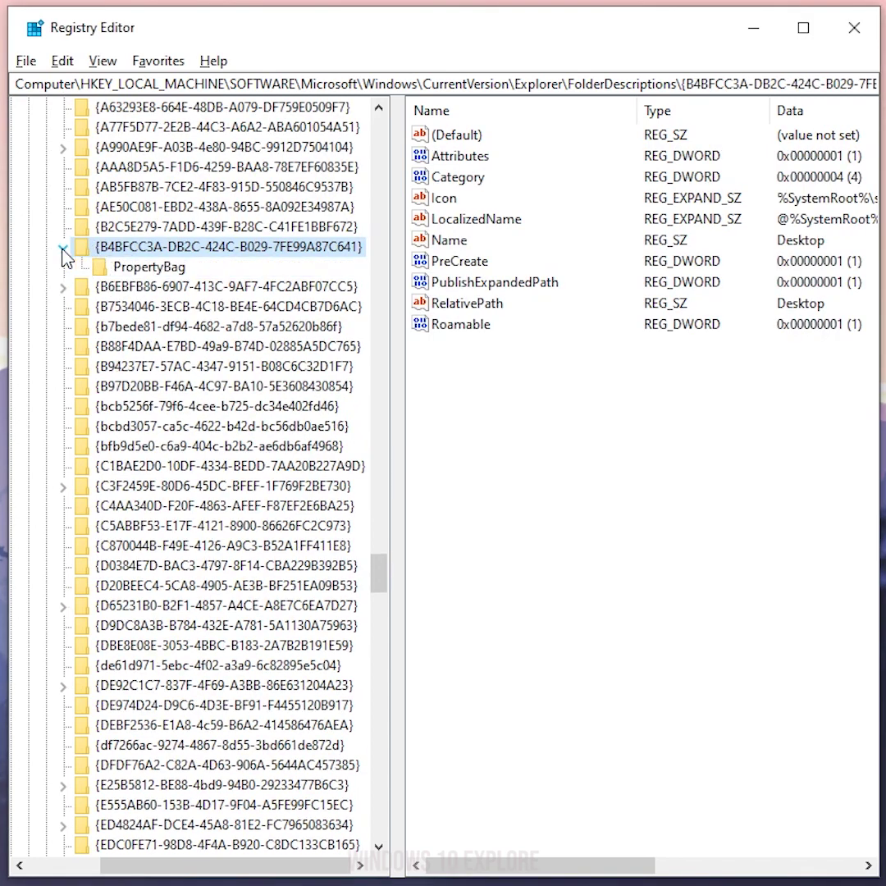
left_click(156, 270)
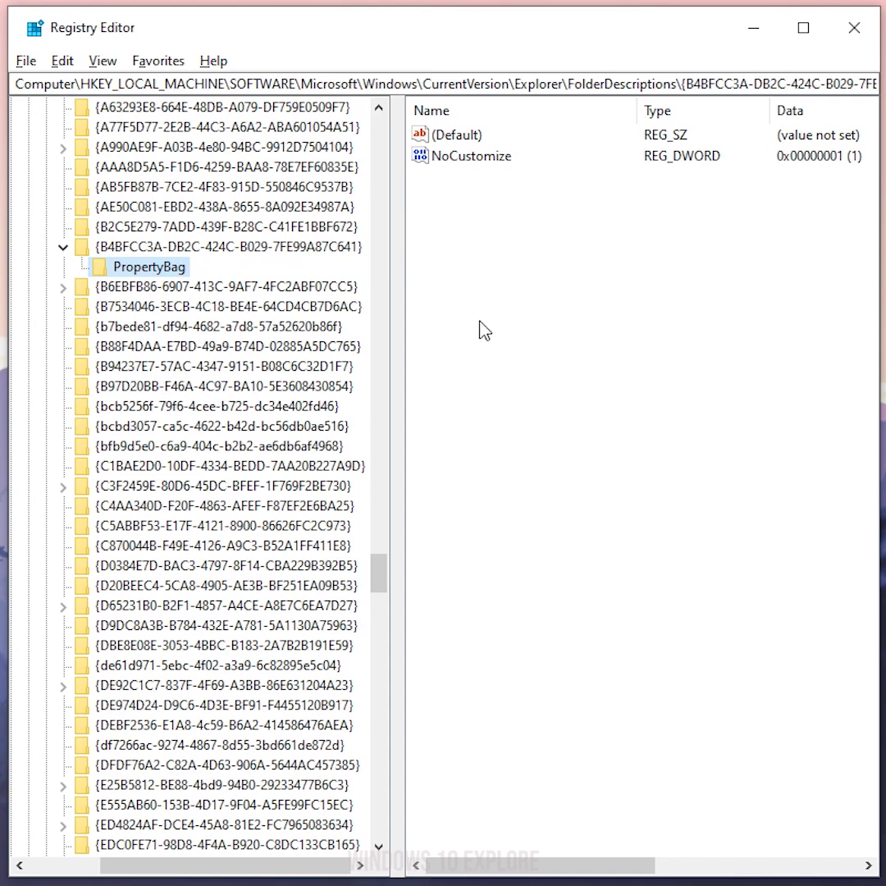
Step: Add a new string value ThisPCPolicy with data Hide to the Desktop PropertyBag
right_click(451, 273)
mouse_move(502, 282)
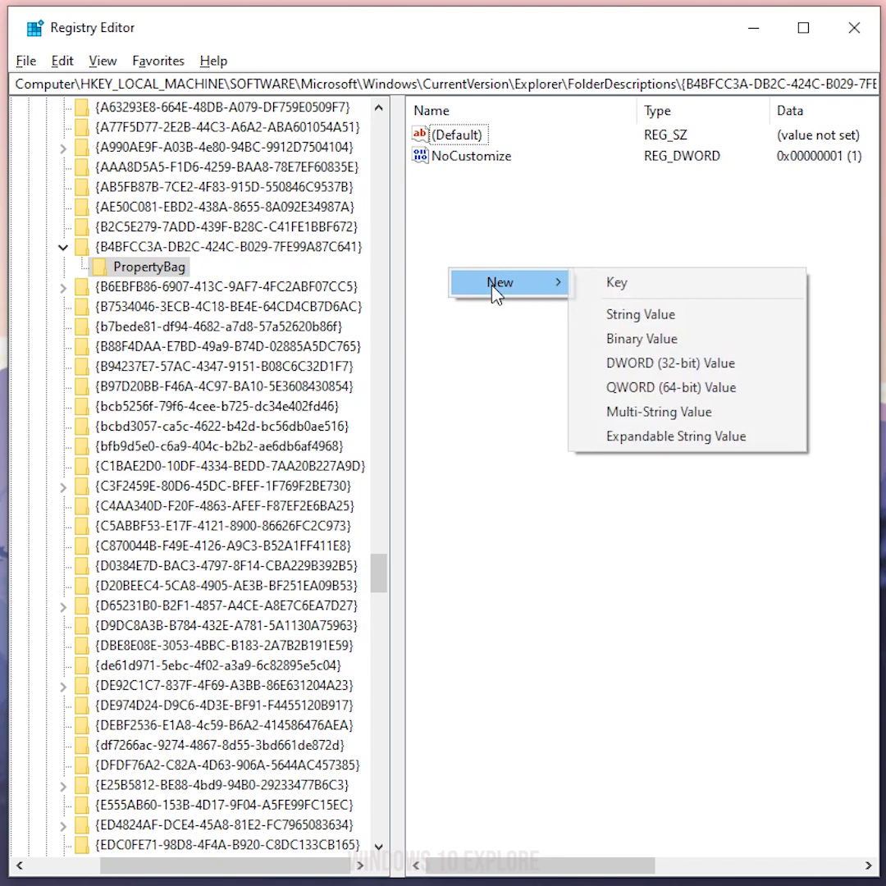
left_click(659, 320)
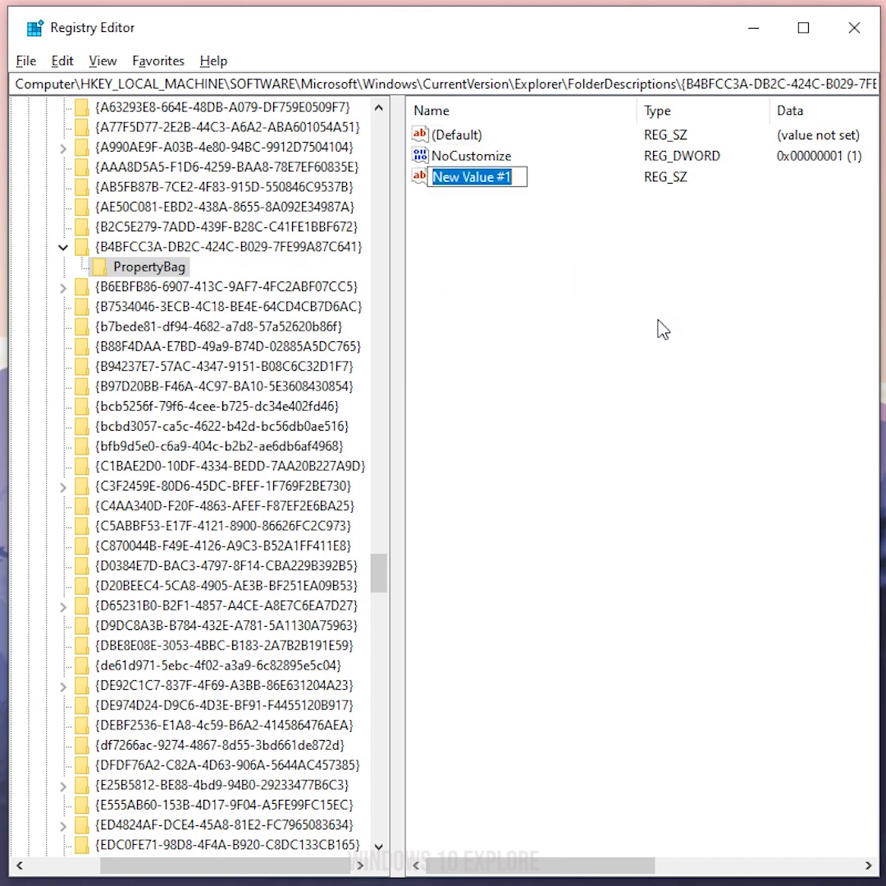
type("Thi")
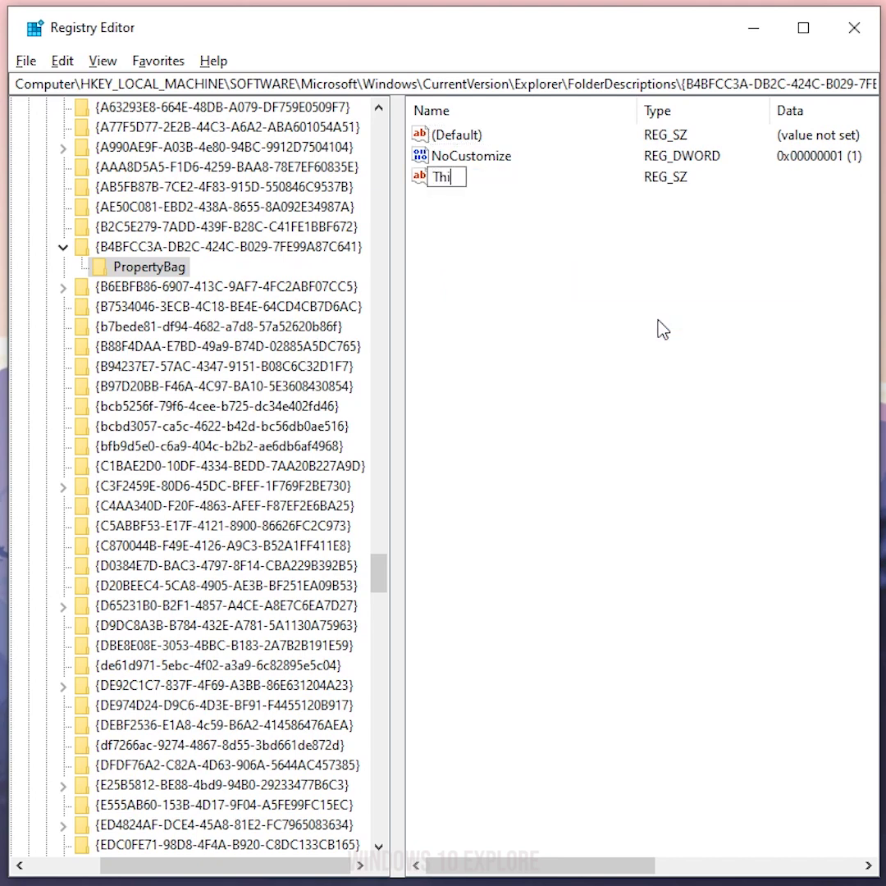
type("sPCPolic")
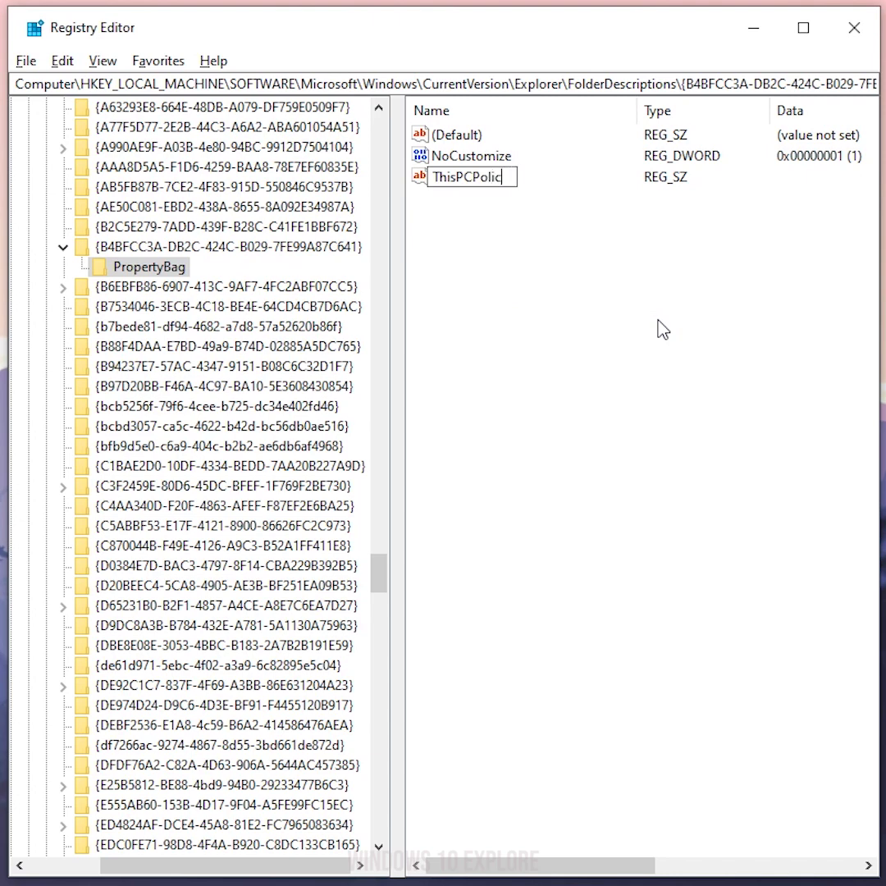
type("y")
key("Return")
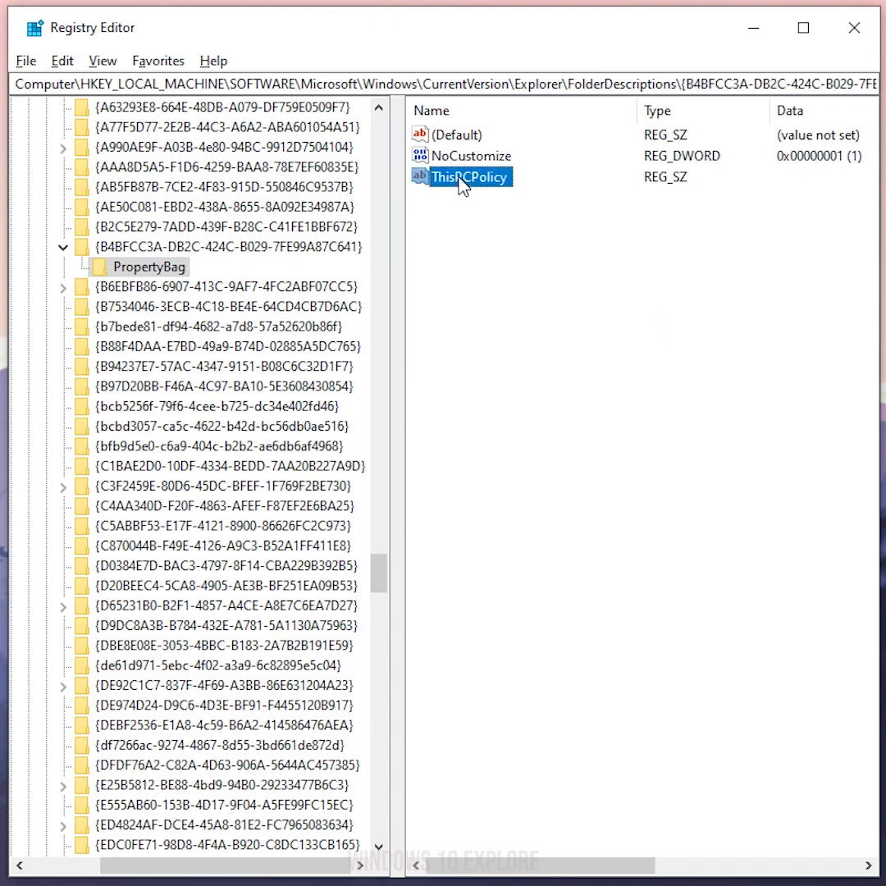
double_click(438, 177)
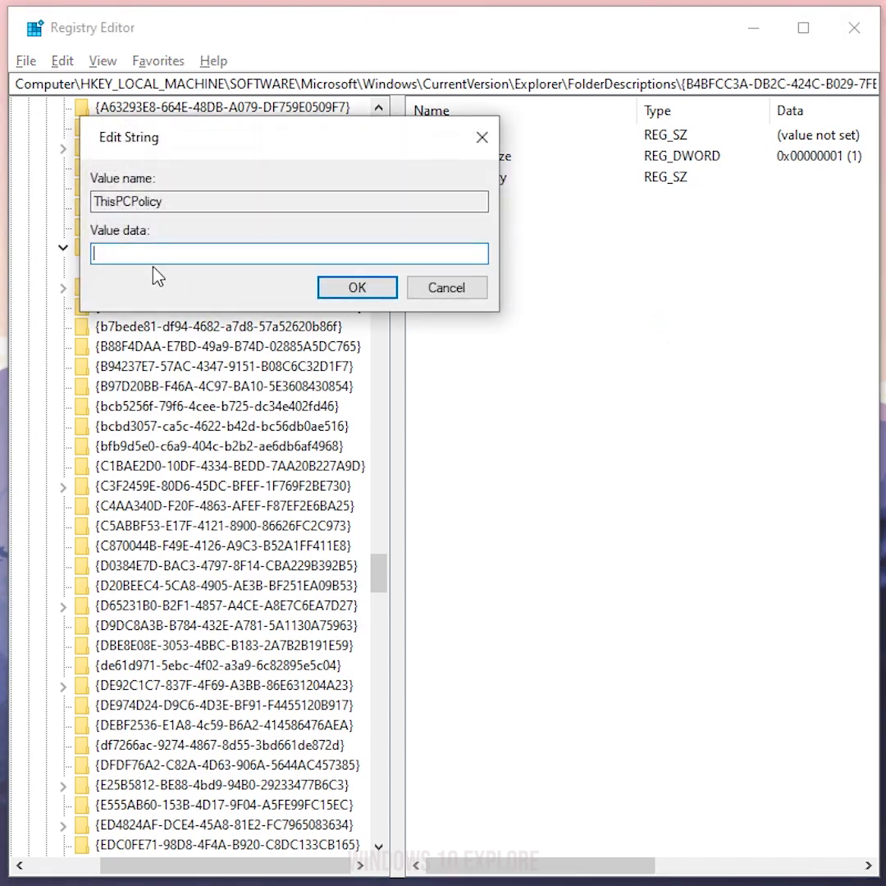
type("Hide")
left_click(367, 292)
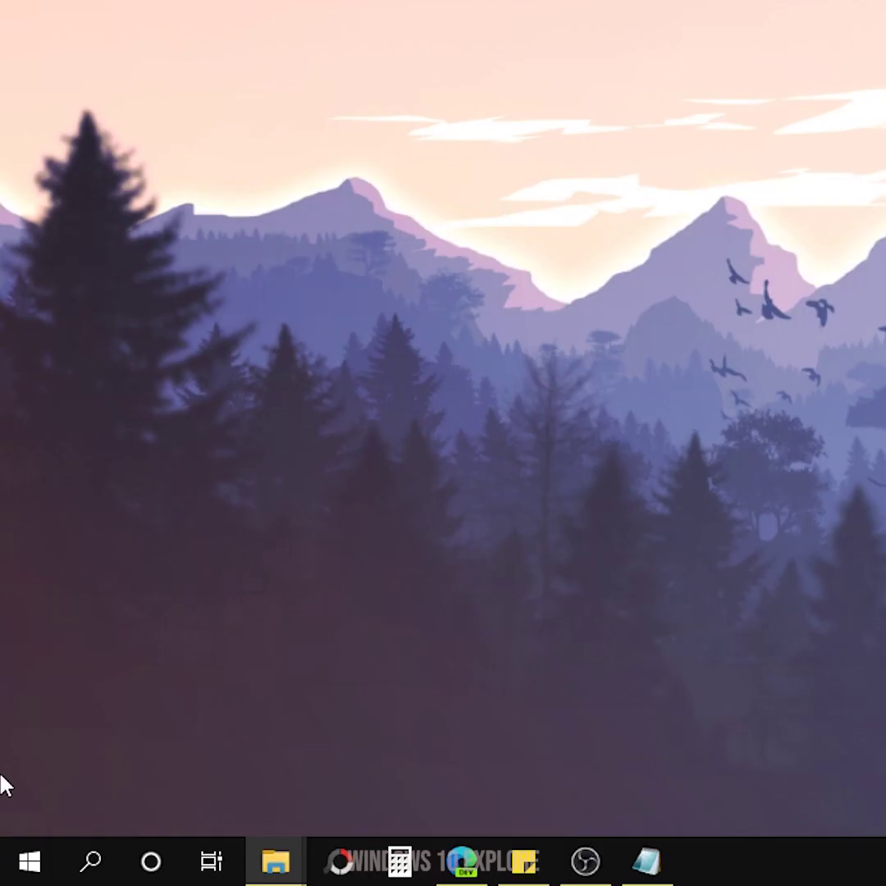
Step: Close Registry Editor and bring up the Start menu over the desktop
left_click(30, 860)
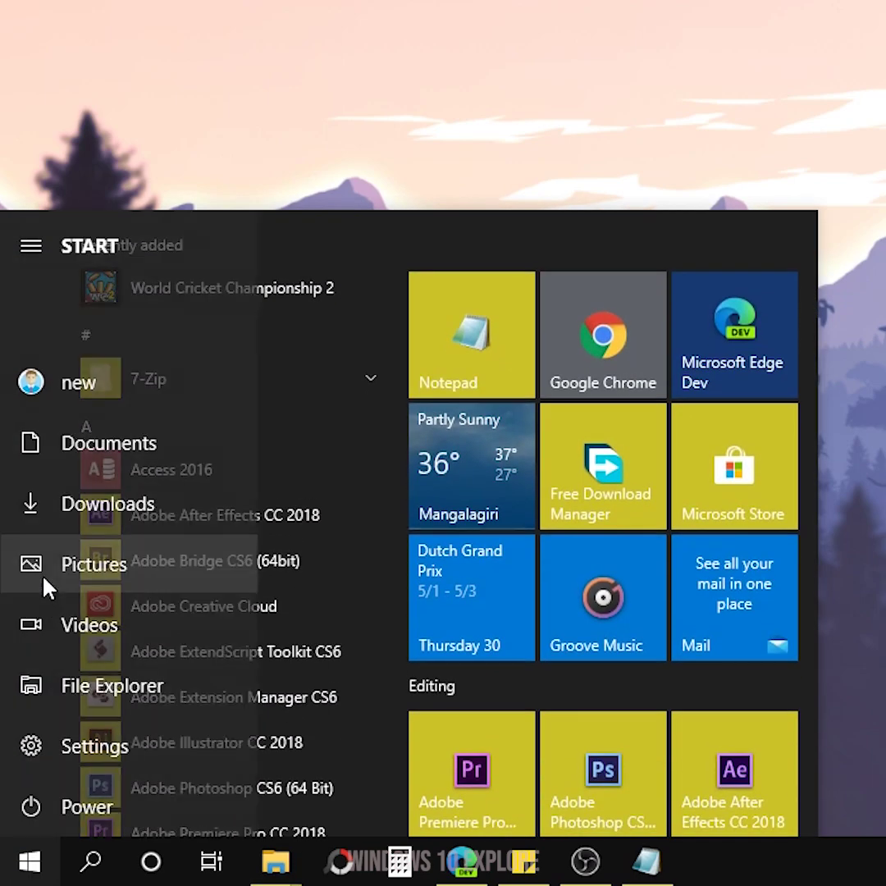